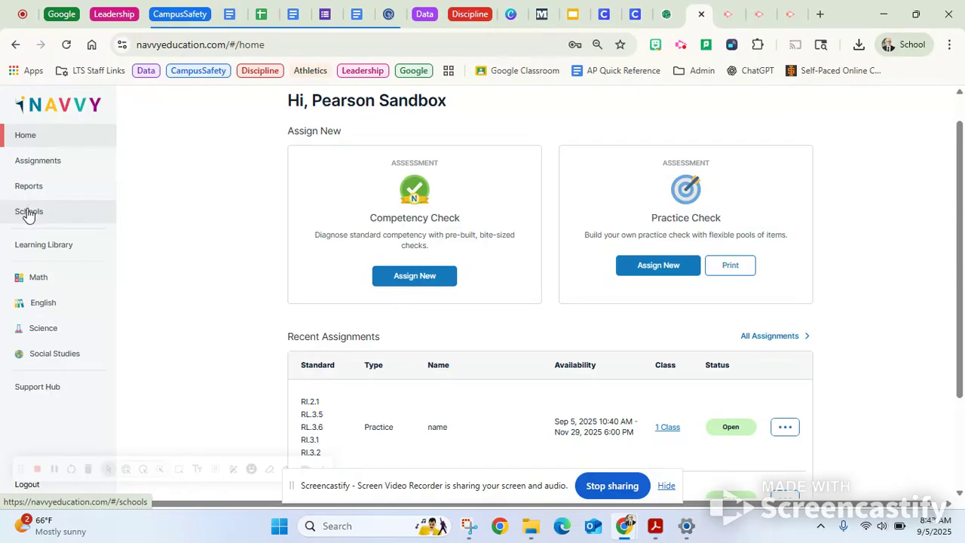
# Step: Open the Roster by Standard class report from the reports page
pyautogui.click(28, 212)
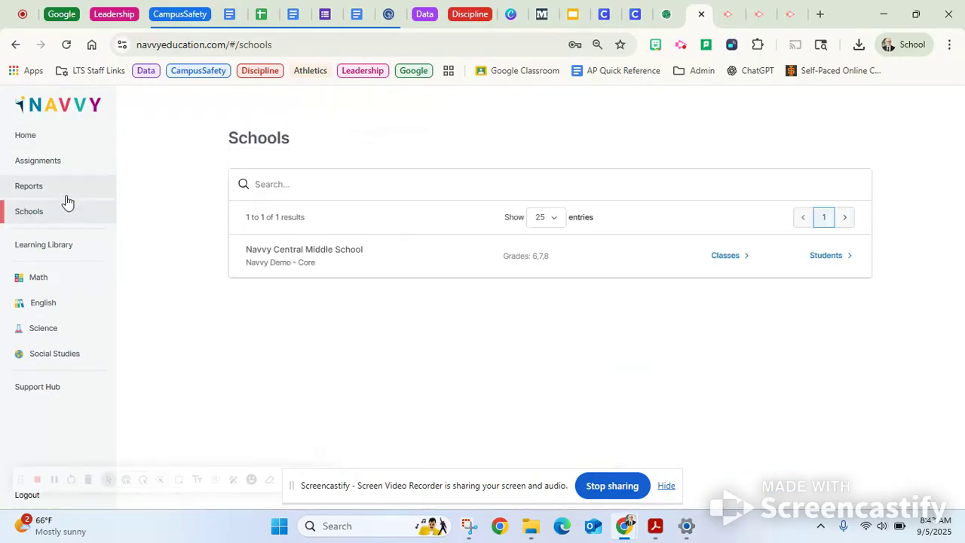
pyautogui.click(28, 187)
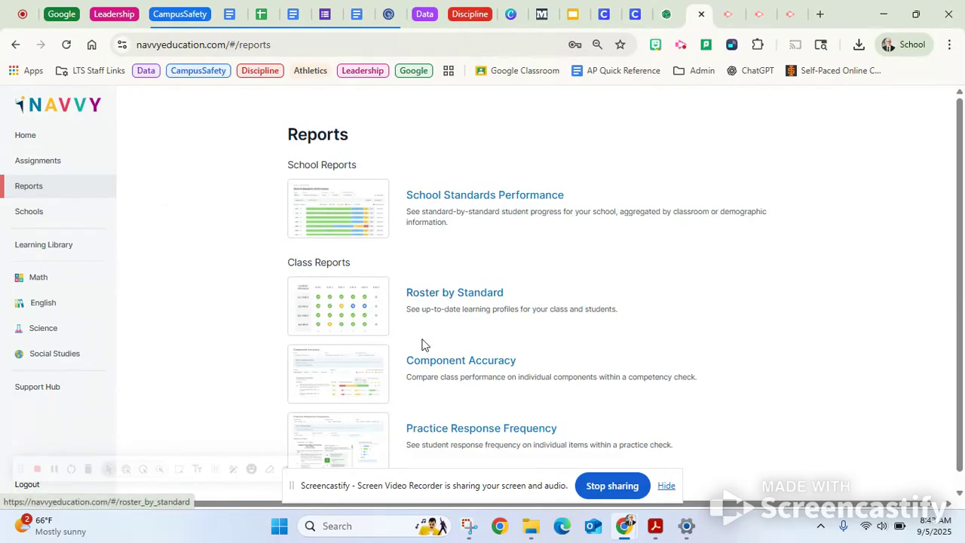
pyautogui.click(436, 294)
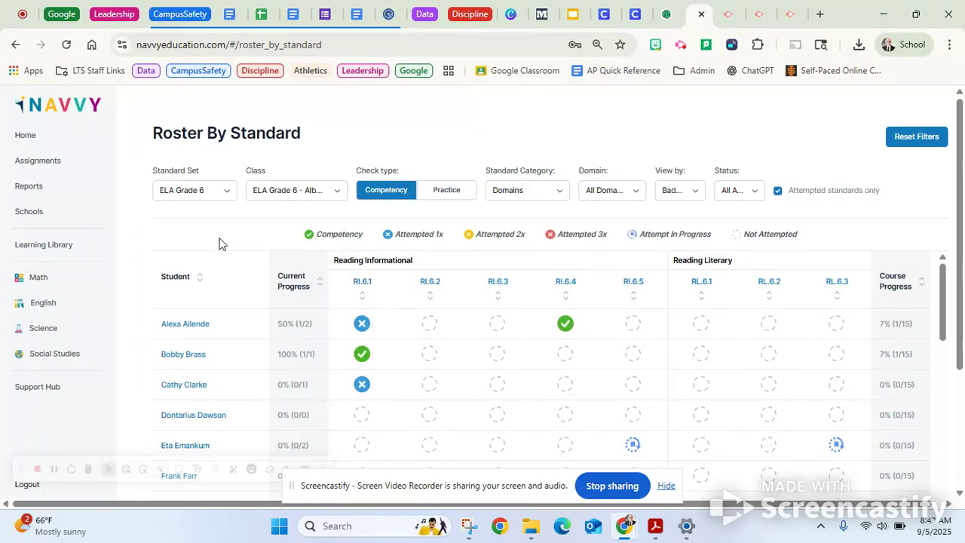
# Step: Choose ELA Grade 6 as the roster's standard set and view the available class choices
pyautogui.click(226, 193)
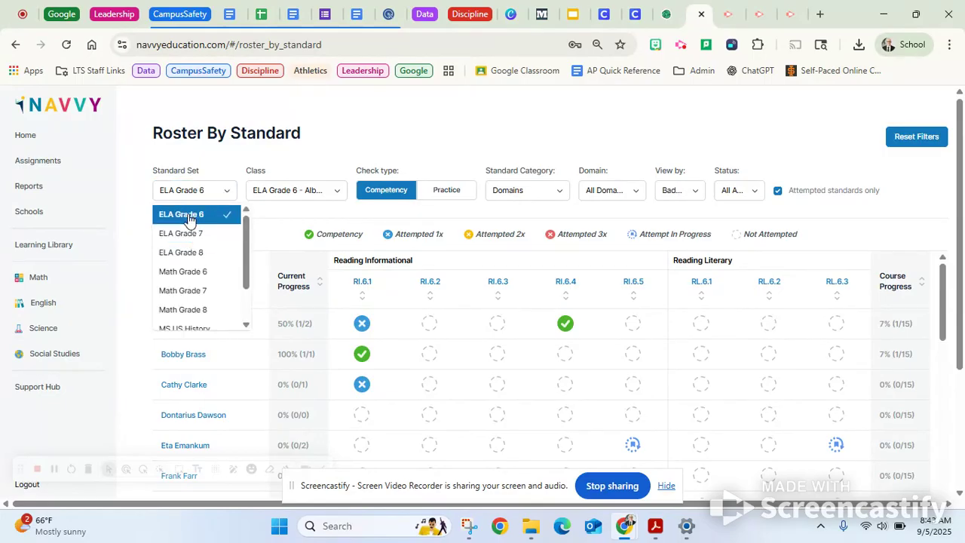
pyautogui.click(189, 216)
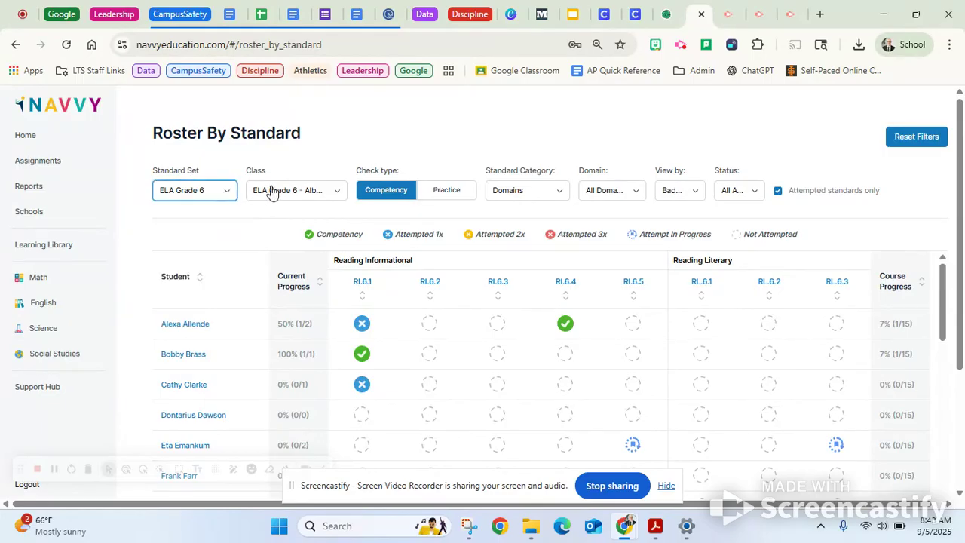
pyautogui.click(338, 191)
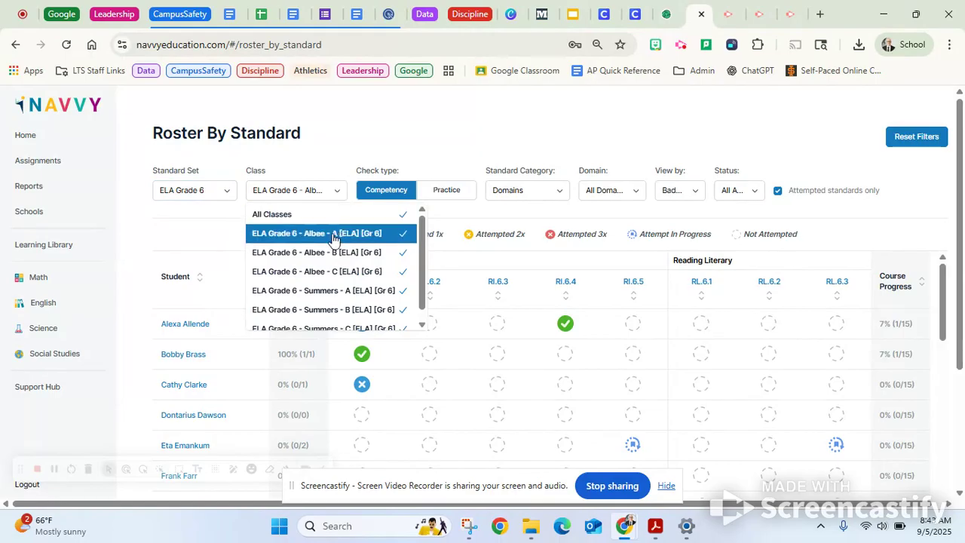
pyautogui.click(338, 193)
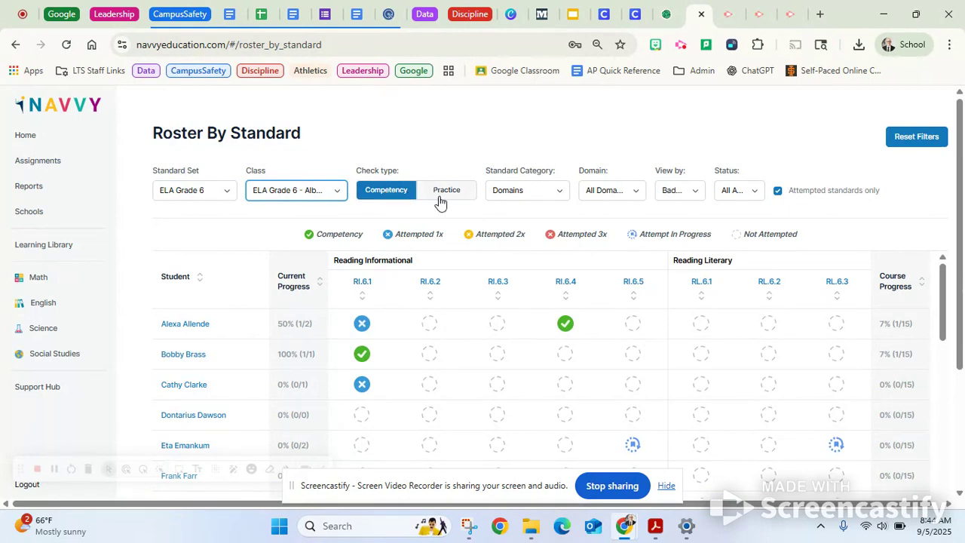
# Step: Choose Domains as the standard category and view the roster's badge and score display choices
pyautogui.click(560, 195)
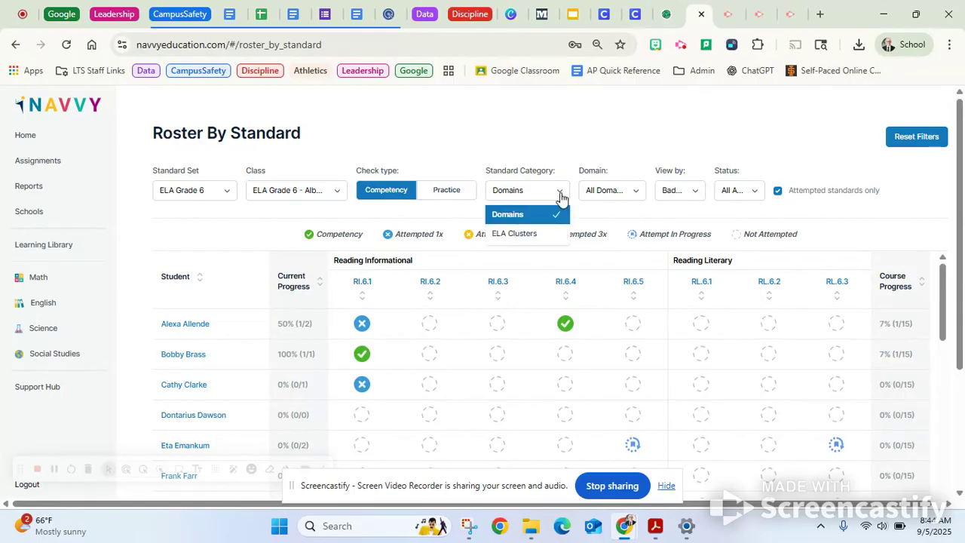
pyautogui.click(511, 215)
pyautogui.click(638, 193)
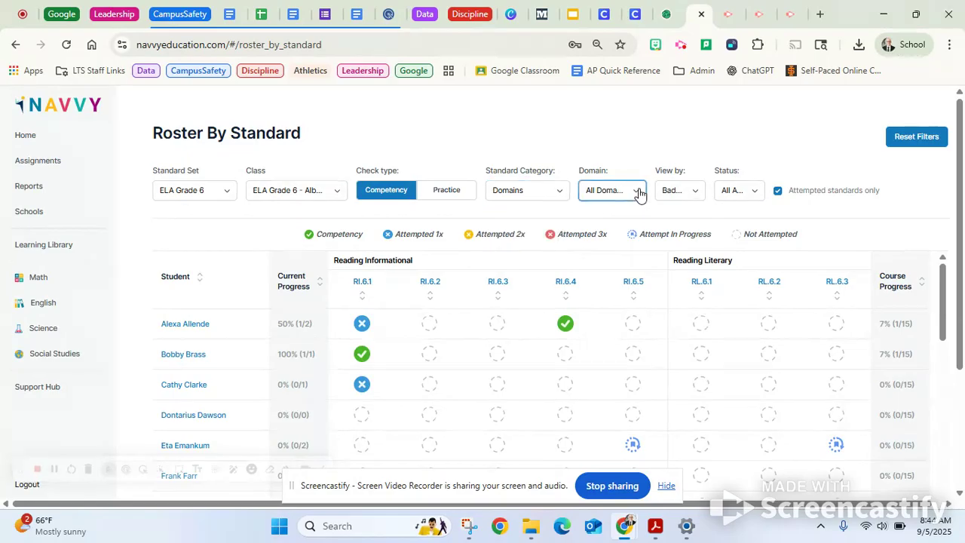
pyautogui.click(692, 192)
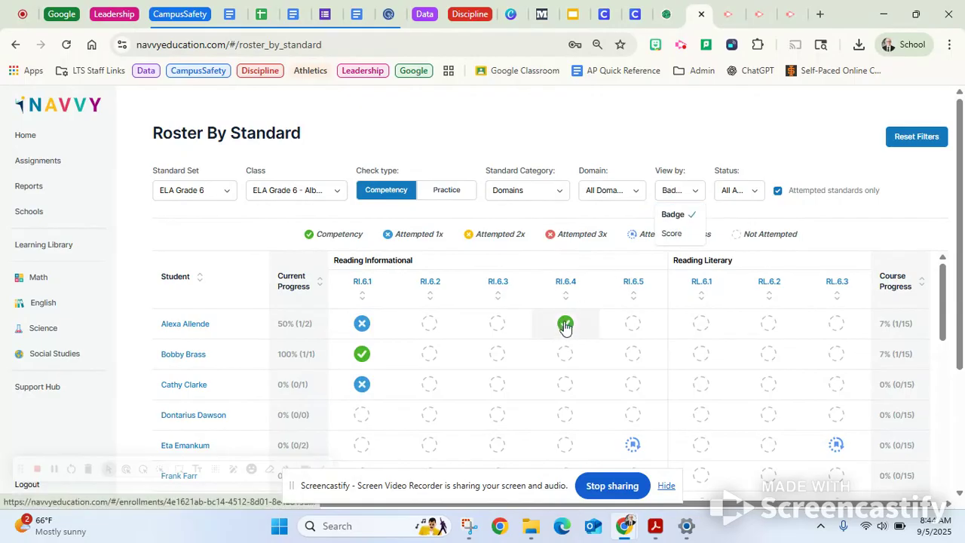
pyautogui.click(695, 189)
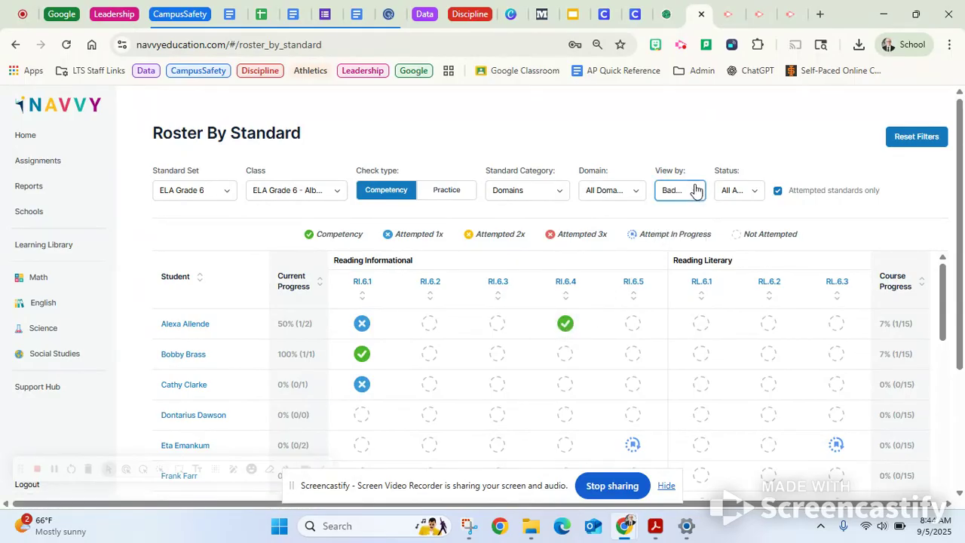
# Step: Turn the attempted-standards-only filter off and back on
pyautogui.click(778, 193)
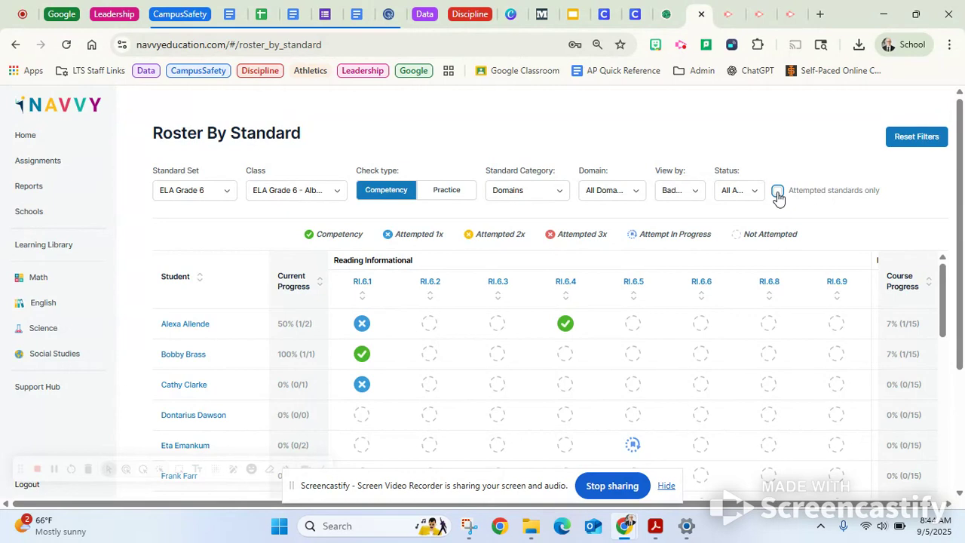
pyautogui.click(778, 192)
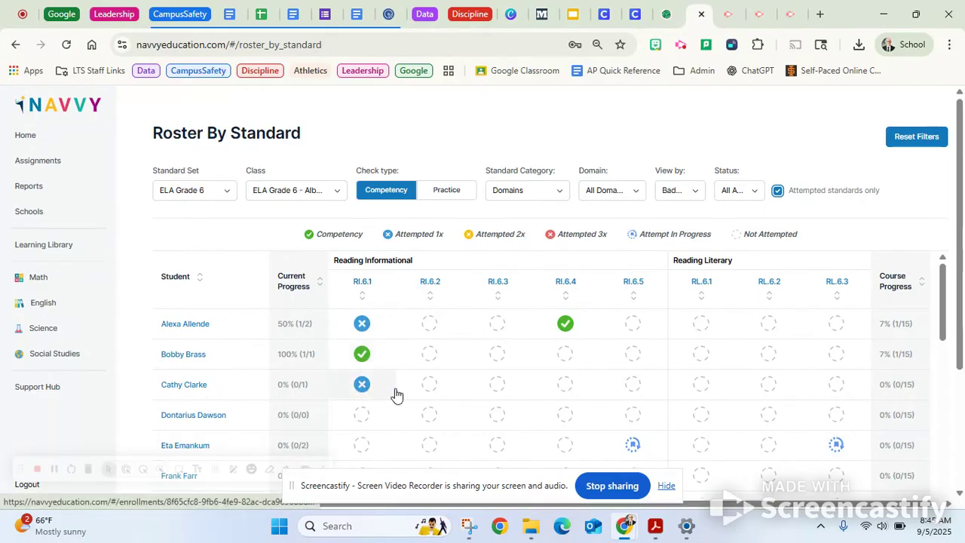
# Step: Examine the competency roster for students' attempted, in-progress and achieved badges on each reading standard
pyautogui.scroll(-3, 392, 394)
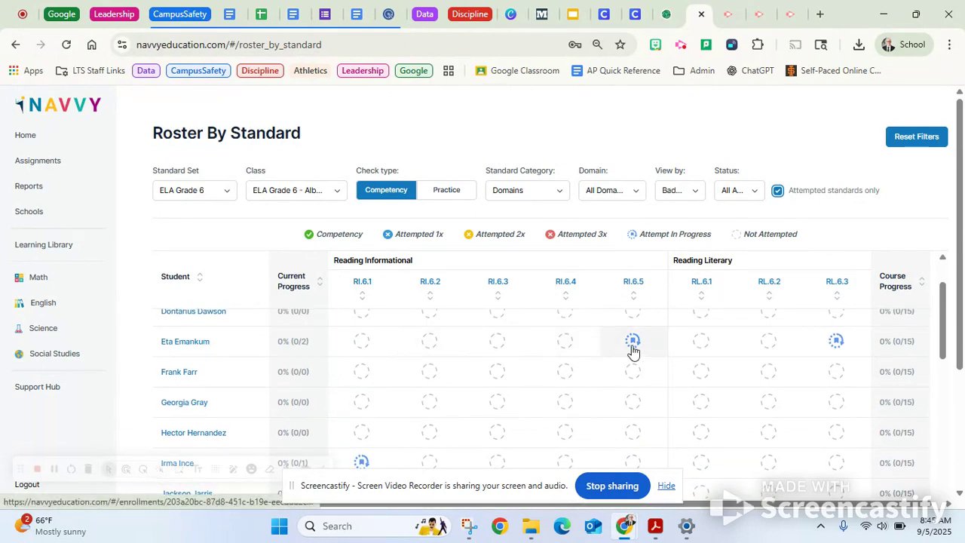
pyautogui.scroll(-3, 519, 407)
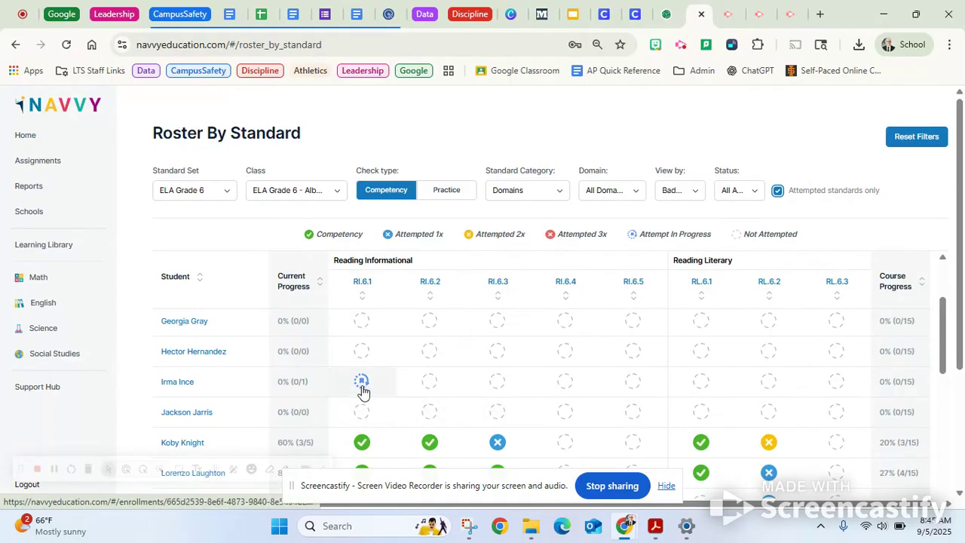
pyautogui.scroll(-6, 363, 390)
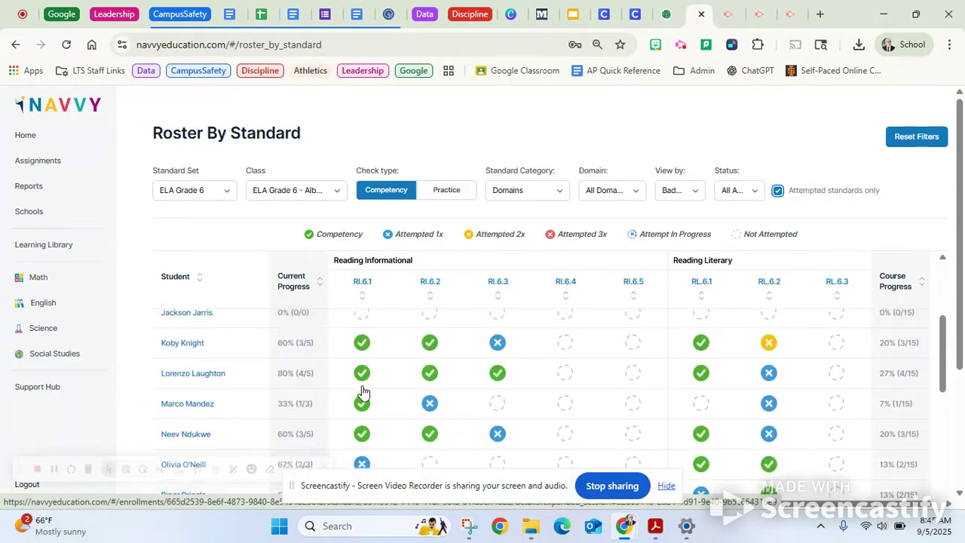
pyautogui.scroll(-9, 363, 390)
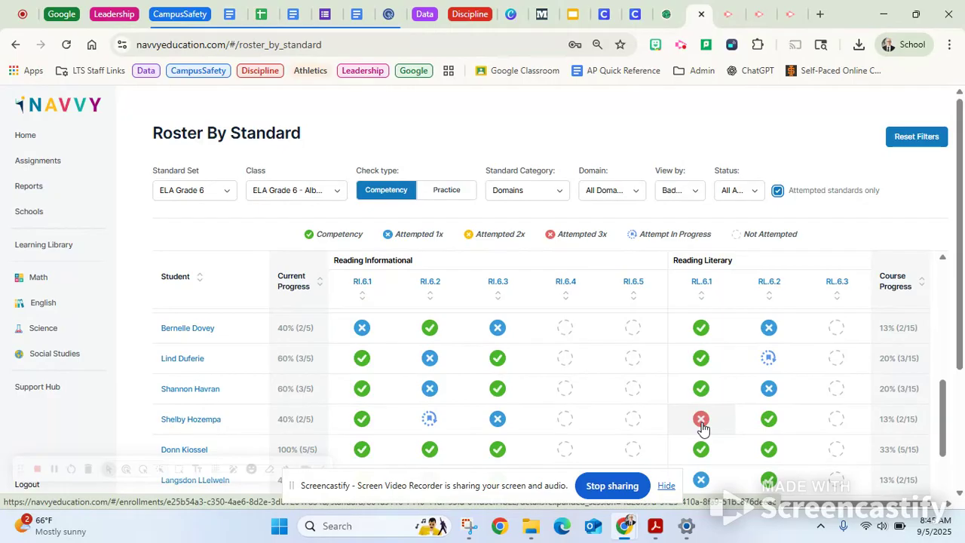
pyautogui.scroll(-1, 666, 429)
pyautogui.scroll(-1, 666, 428)
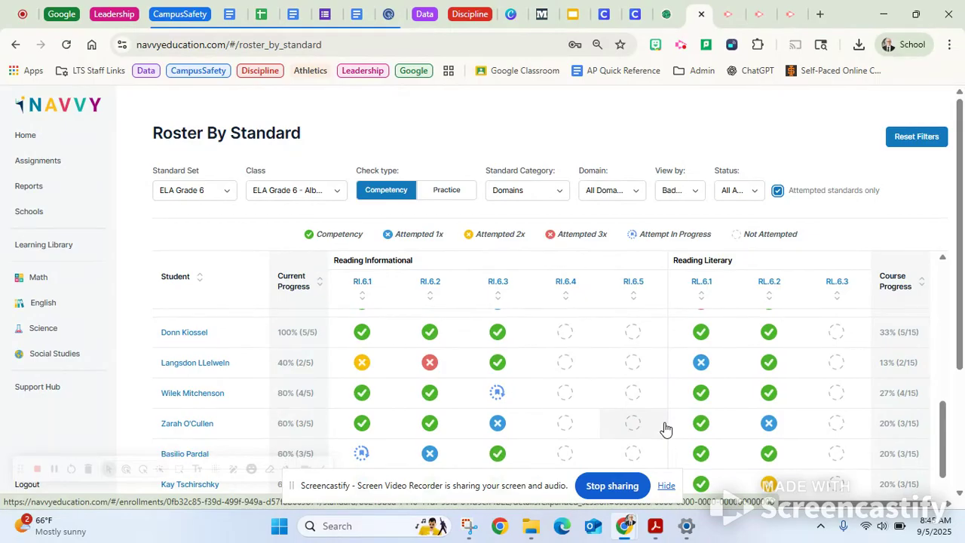
pyautogui.scroll(-1, 621, 409)
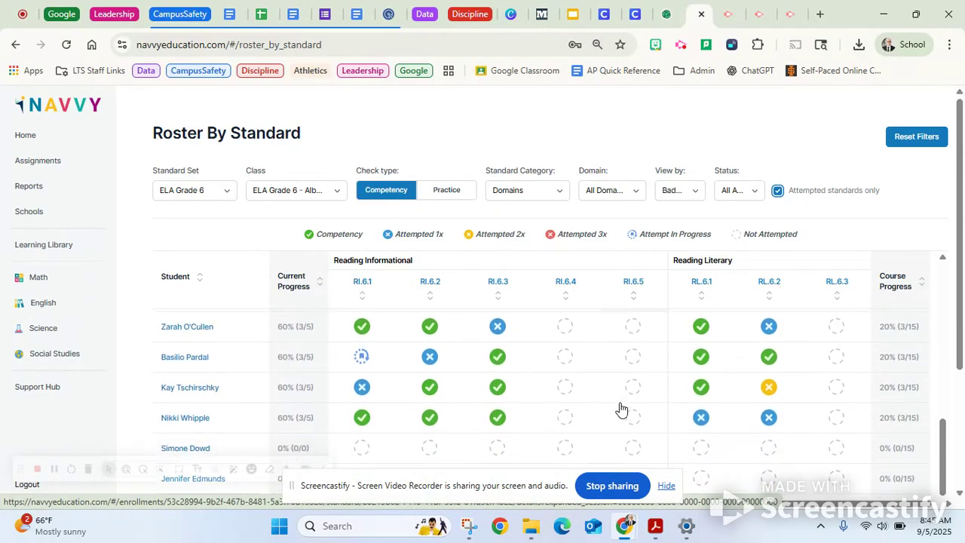
pyautogui.scroll(2, 621, 409)
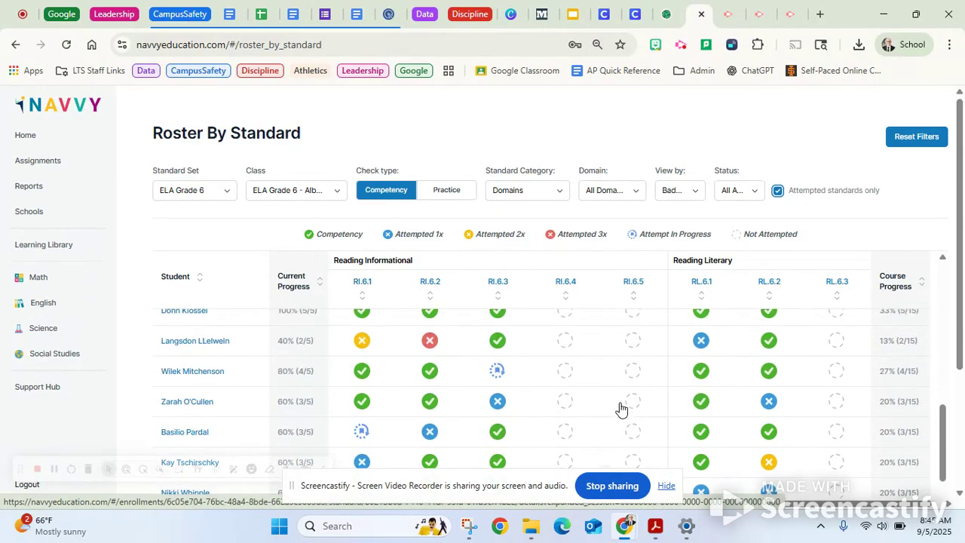
# Step: View the individual progress page of the student with a third-attempt badge on RI.6.2 and return to the roster
pyautogui.click(212, 344)
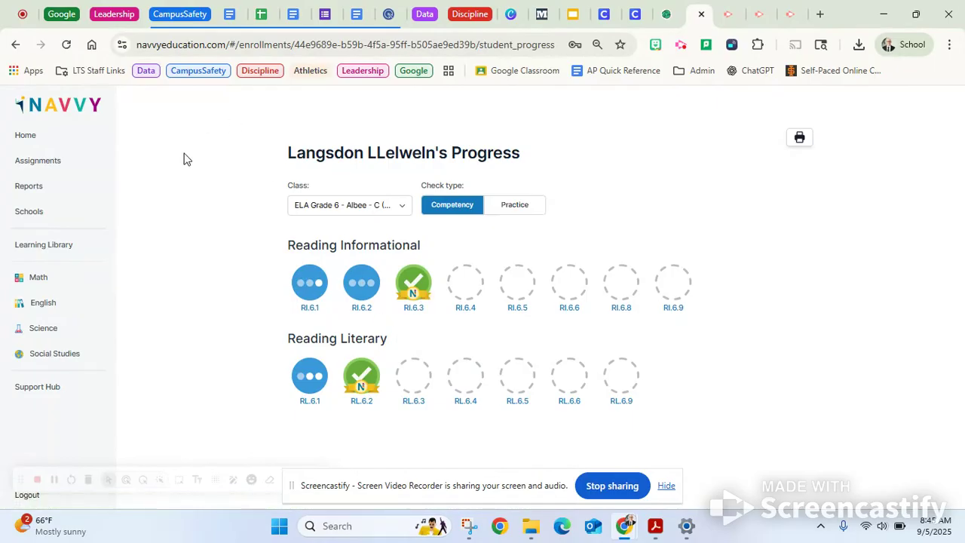
pyautogui.click(15, 47)
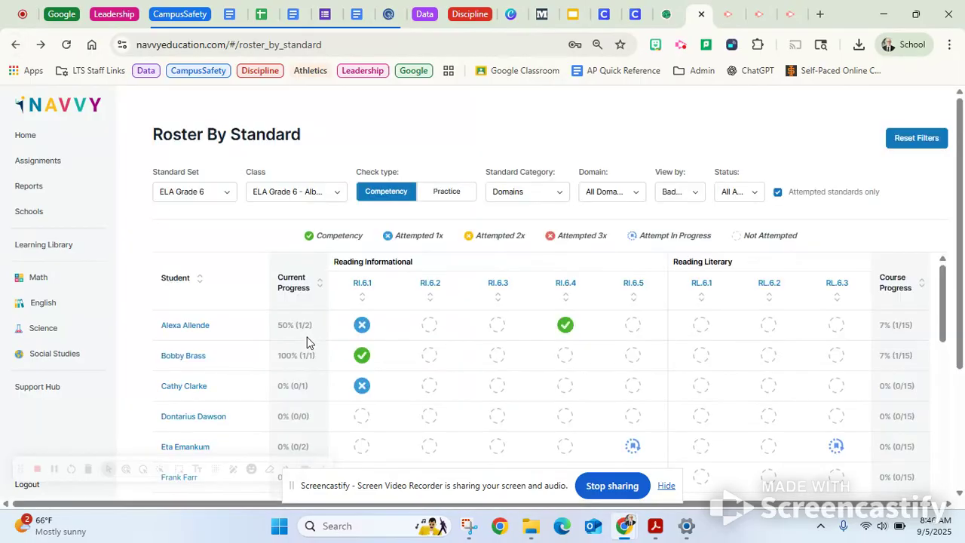
# Step: Open the standard details for RI.6.1, expand its Component & DOK Blueprint, and look over its Learning Library resources
pyautogui.click(363, 284)
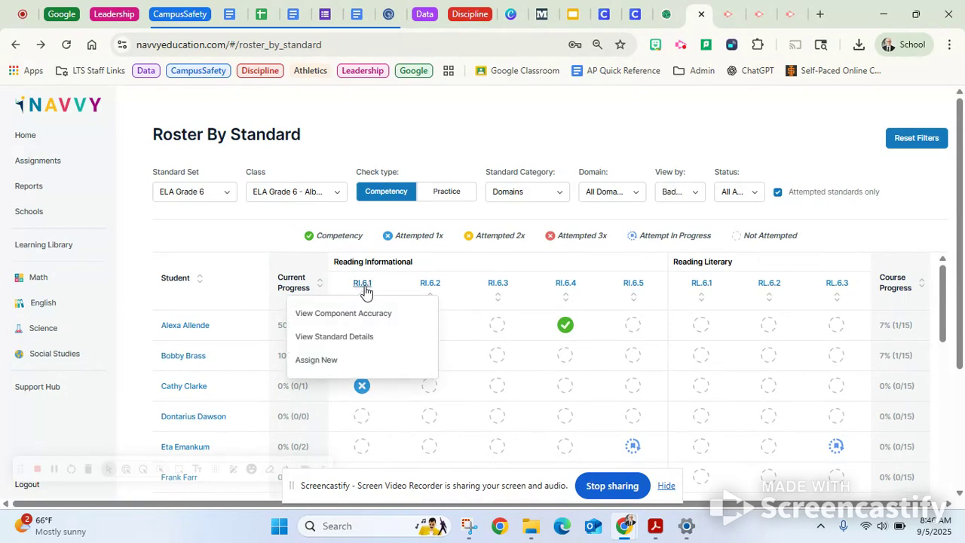
pyautogui.click(339, 343)
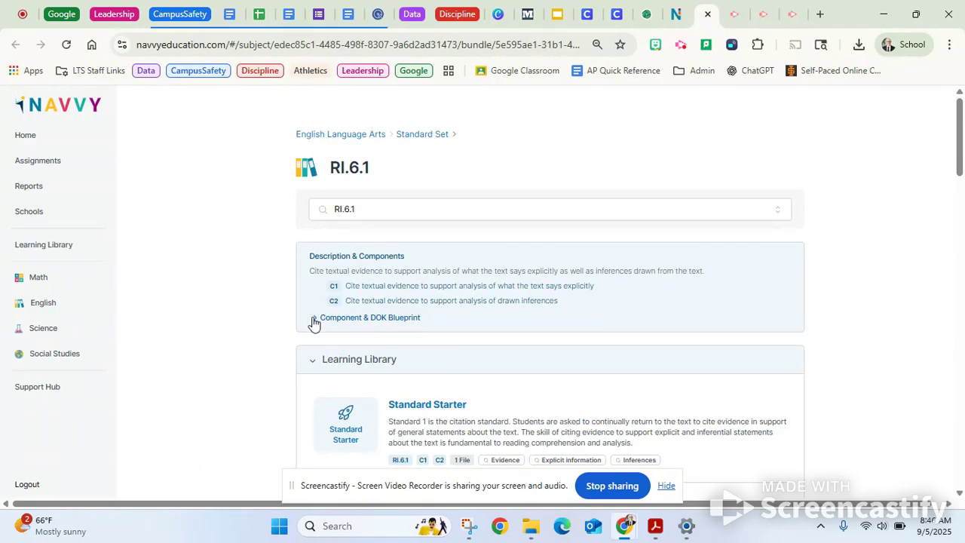
pyautogui.click(312, 319)
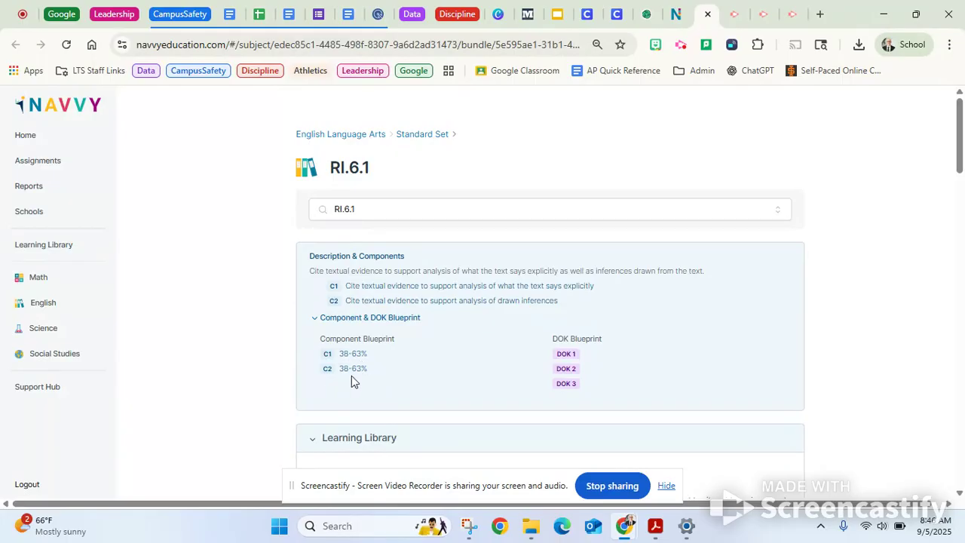
pyautogui.scroll(-3, 278, 361)
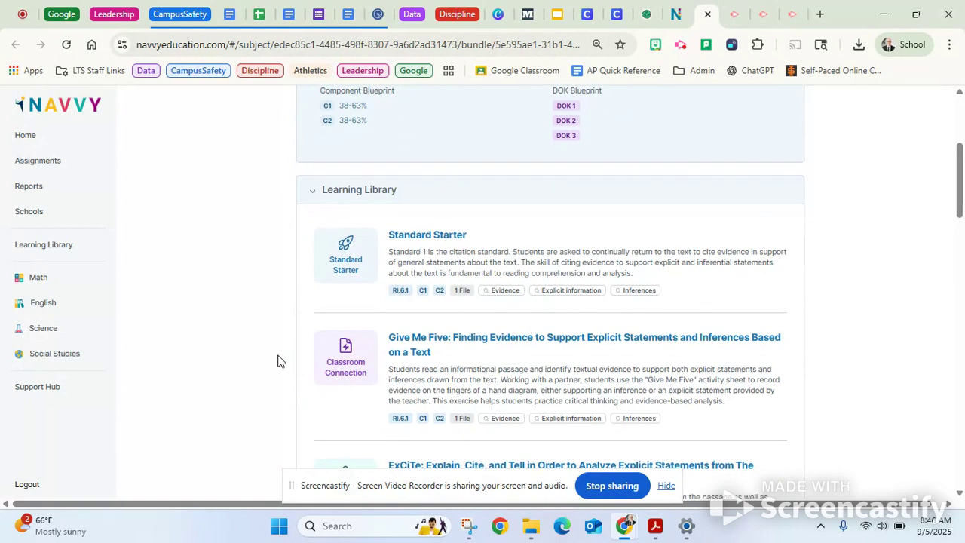
pyautogui.scroll(-2, 278, 361)
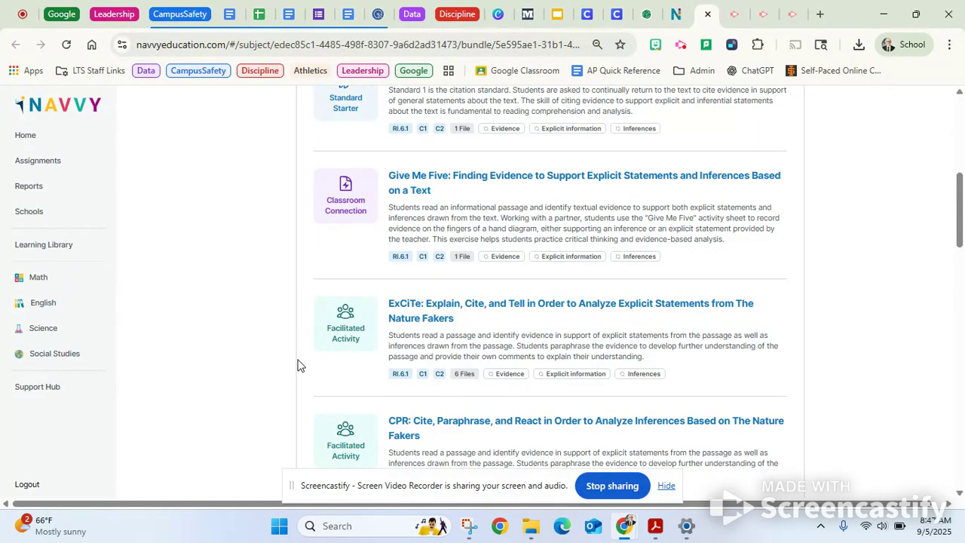
pyautogui.scroll(10, 303, 369)
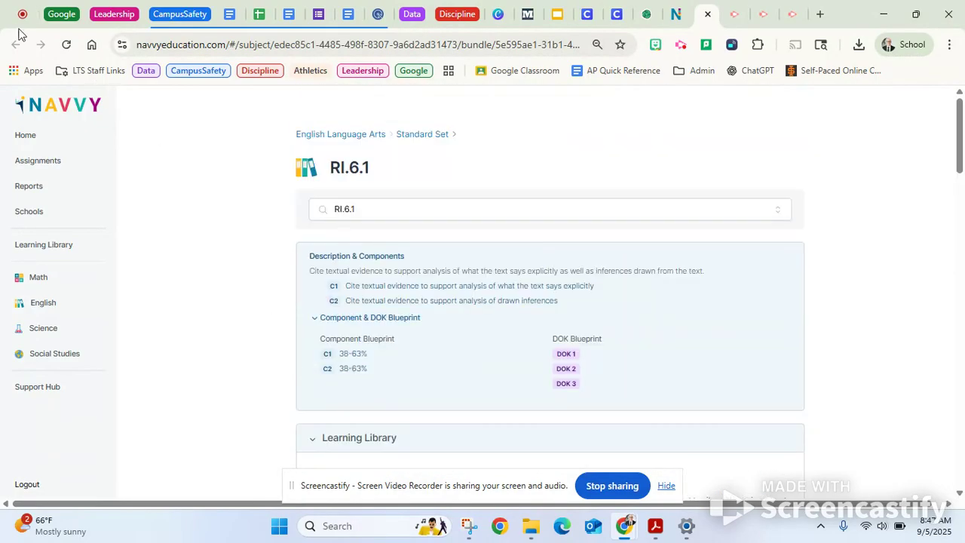
# Step: Open the new competency check assignment form for standard RI.6.1 from the roster, and go back to the roster
pyautogui.click(675, 19)
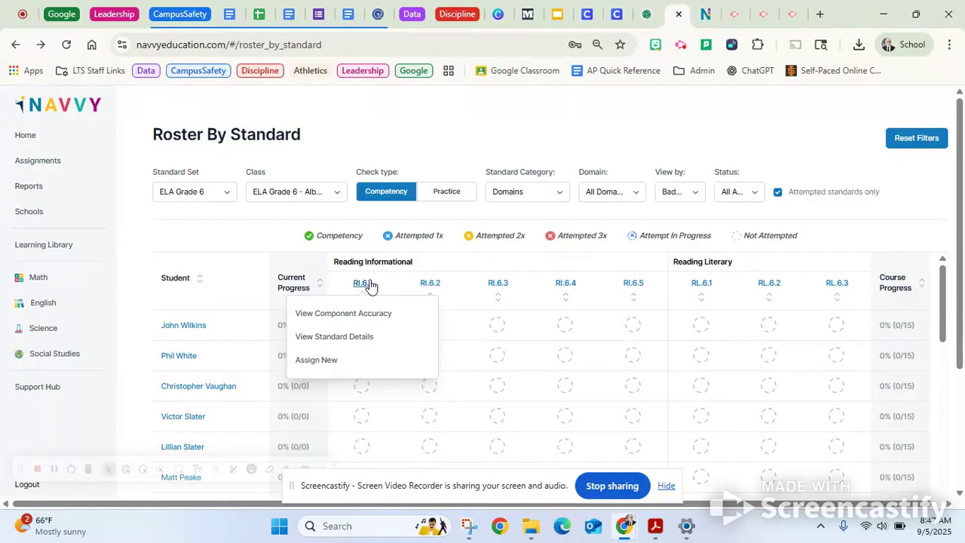
pyautogui.click(309, 362)
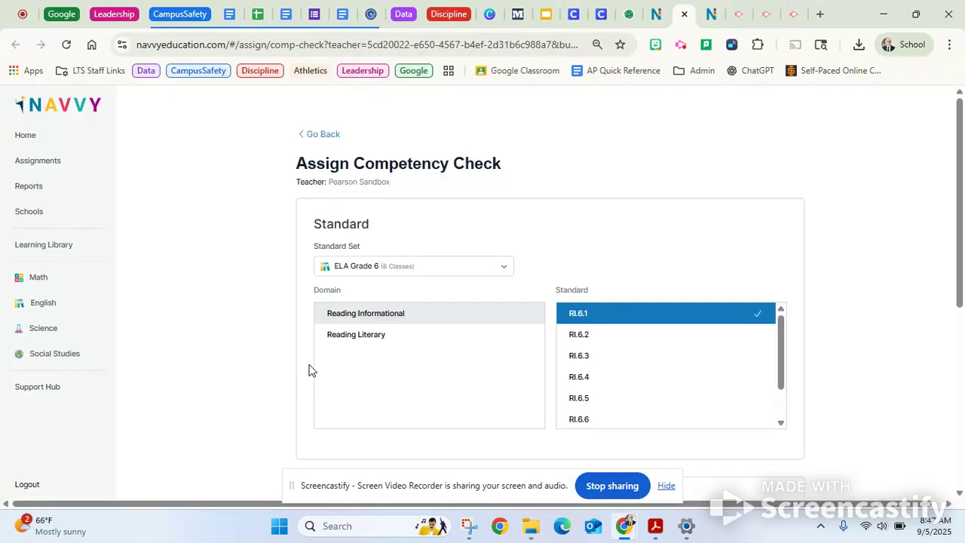
pyautogui.scroll(-1, 309, 370)
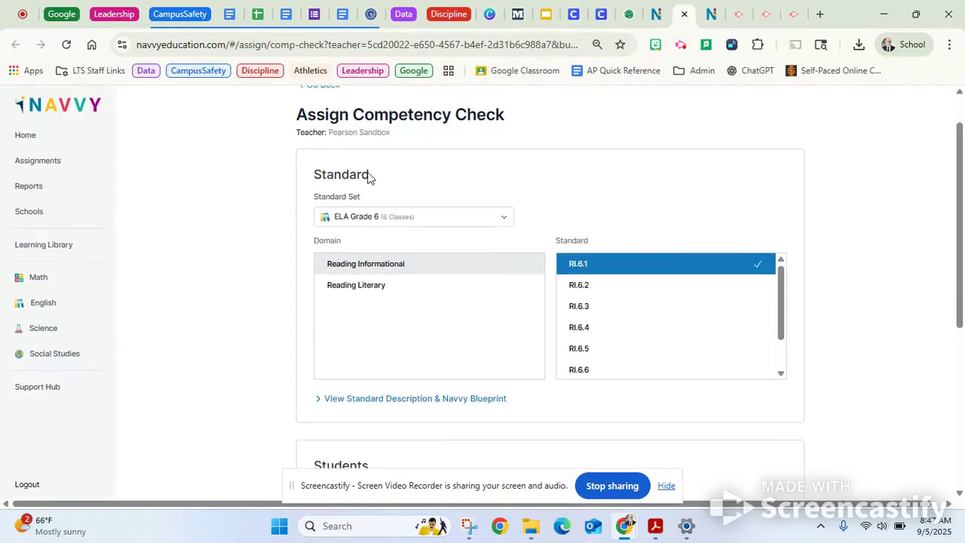
pyautogui.click(656, 13)
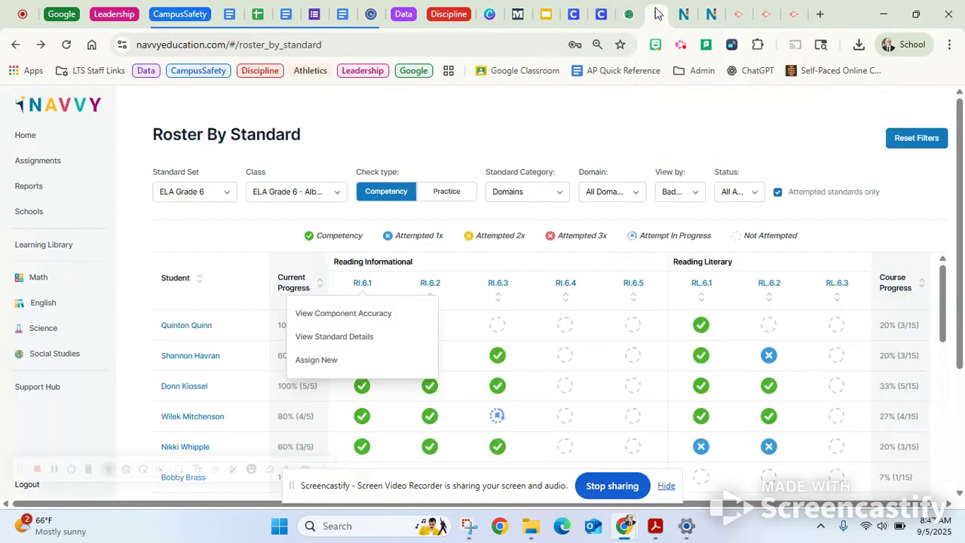
pyautogui.click(400, 143)
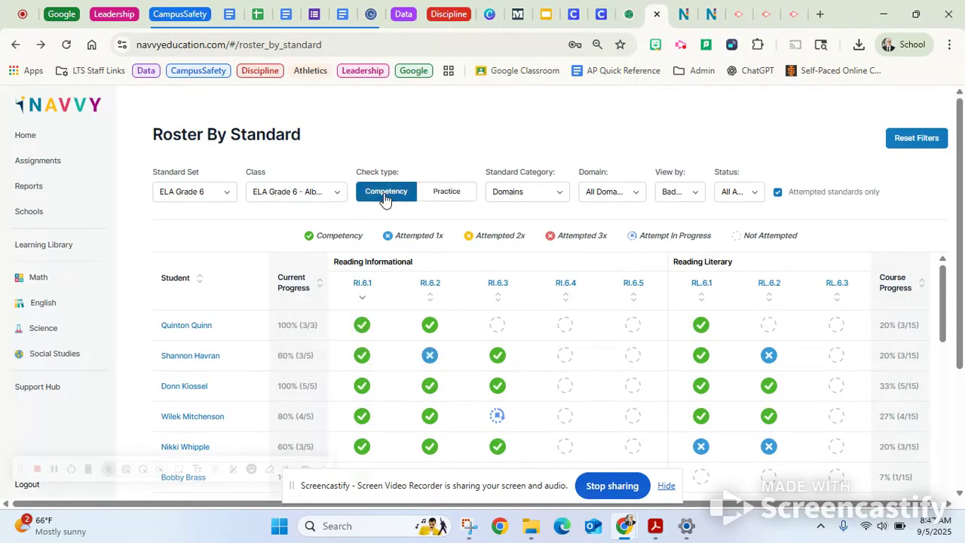
# Step: Switch the roster's check type to Practice and examine the students' practice results by standard
pyautogui.click(450, 196)
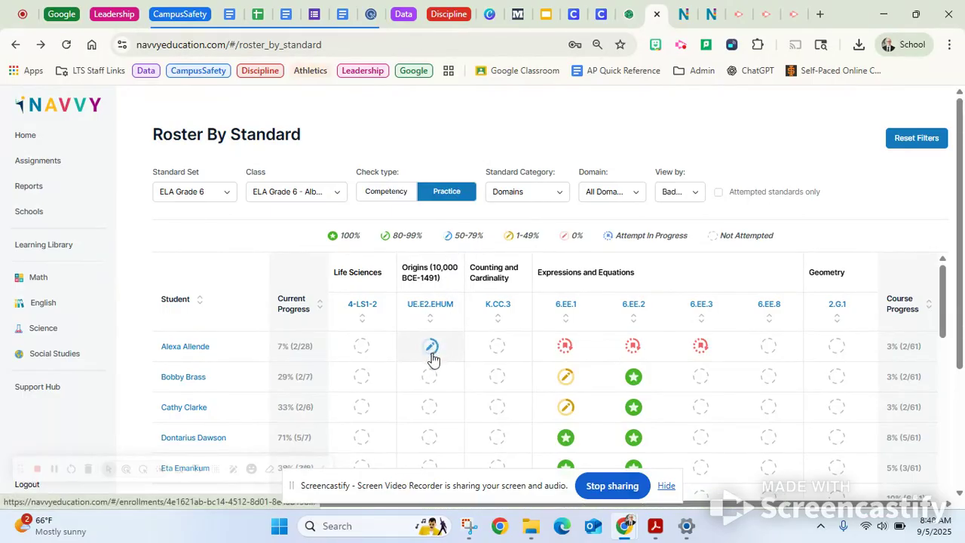
pyautogui.scroll(-1, 427, 368)
pyautogui.scroll(-2, 427, 367)
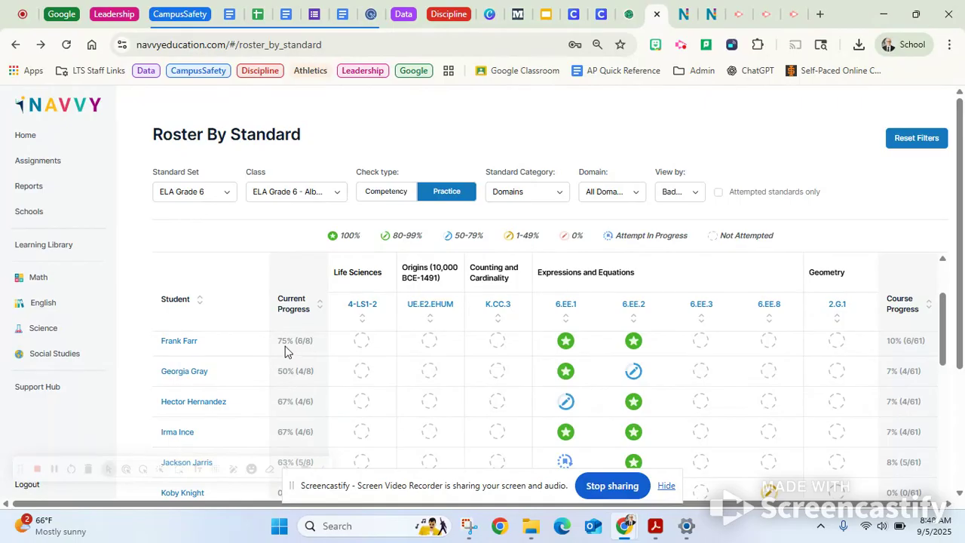
# Step: Open the 6.EE.2 progress page of the student with the 50-79% practice badge and examine the practice check's component and DOK breakdown
pyautogui.click(605, 377)
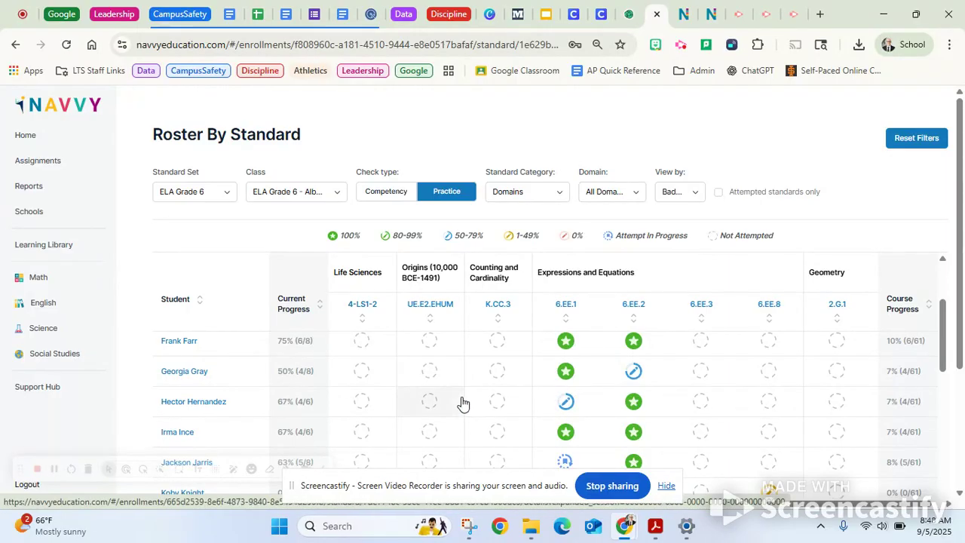
pyautogui.click(647, 403)
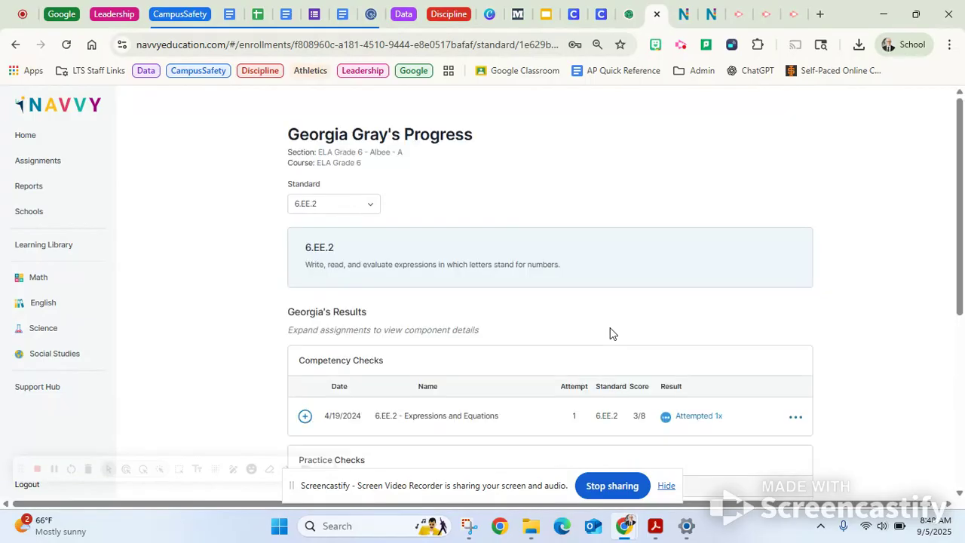
pyautogui.scroll(-3, 611, 334)
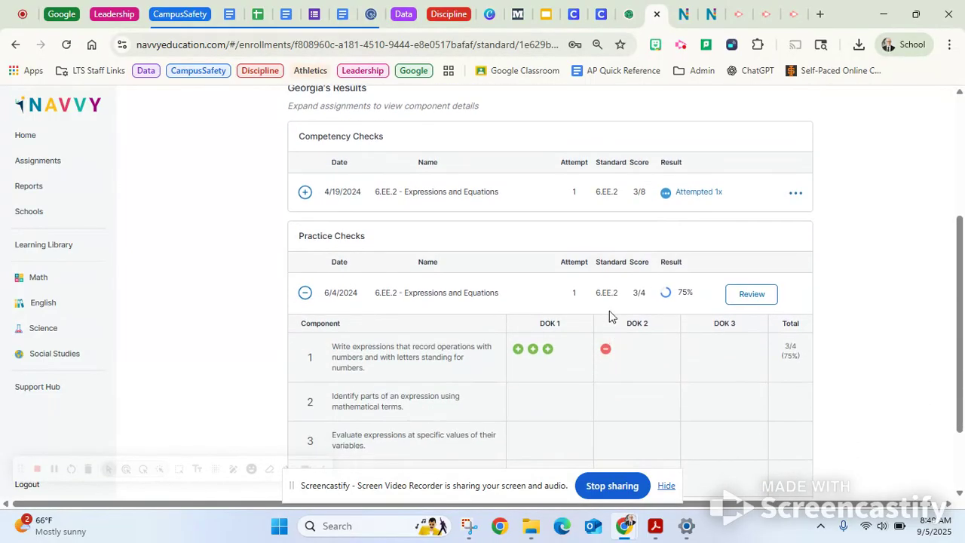
pyautogui.scroll(-1, 609, 316)
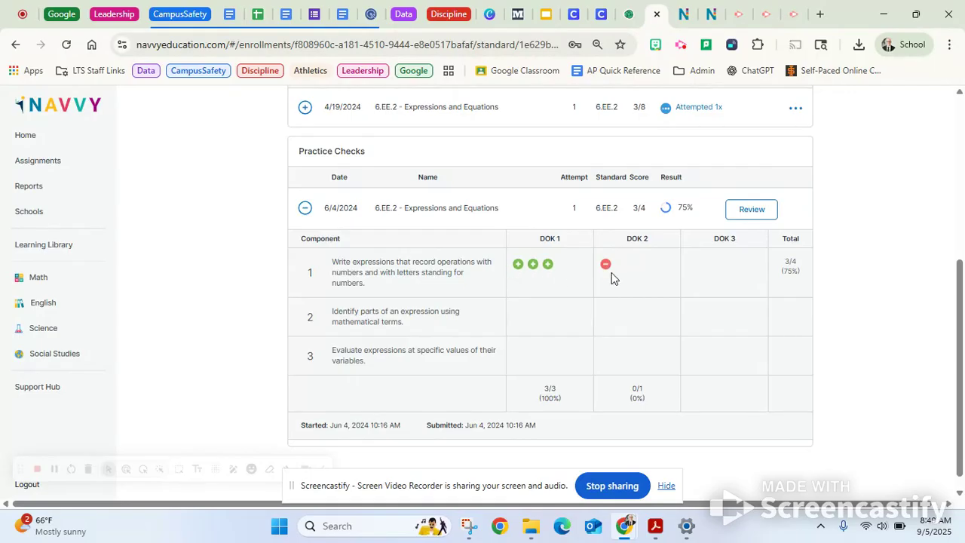
pyautogui.scroll(1, 611, 277)
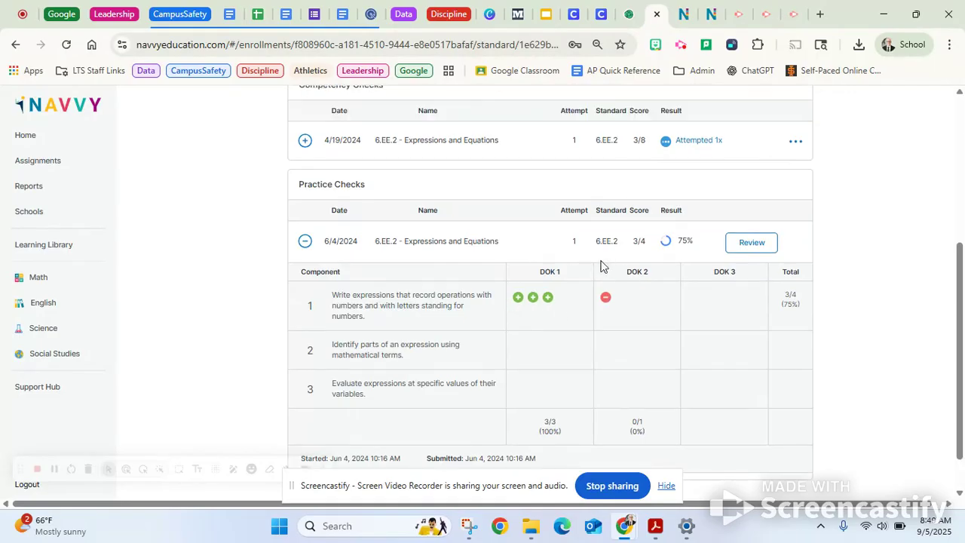
# Step: Open the review of the student's 6.EE.2 practice check and examine the answers from Item 1 through Item 4
pyautogui.click(751, 243)
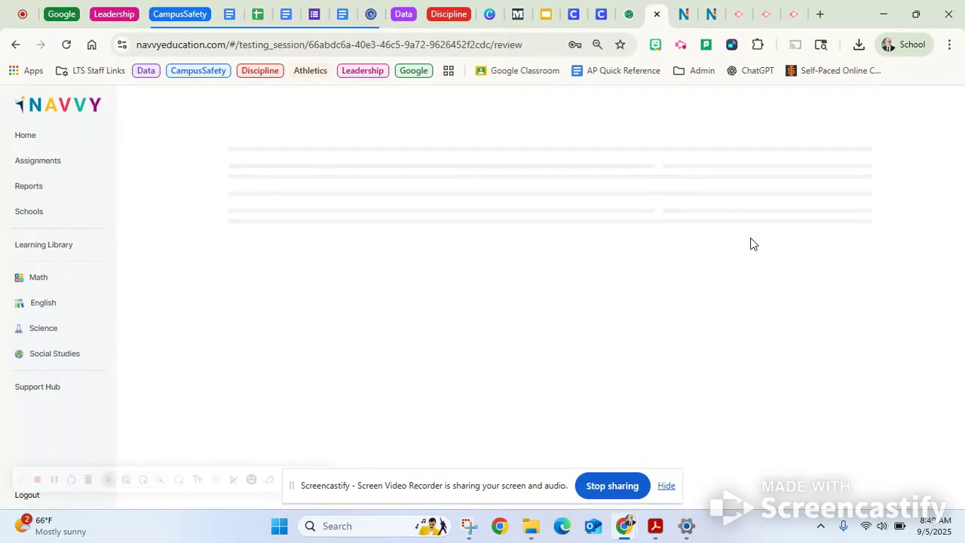
pyautogui.scroll(-1, 751, 233)
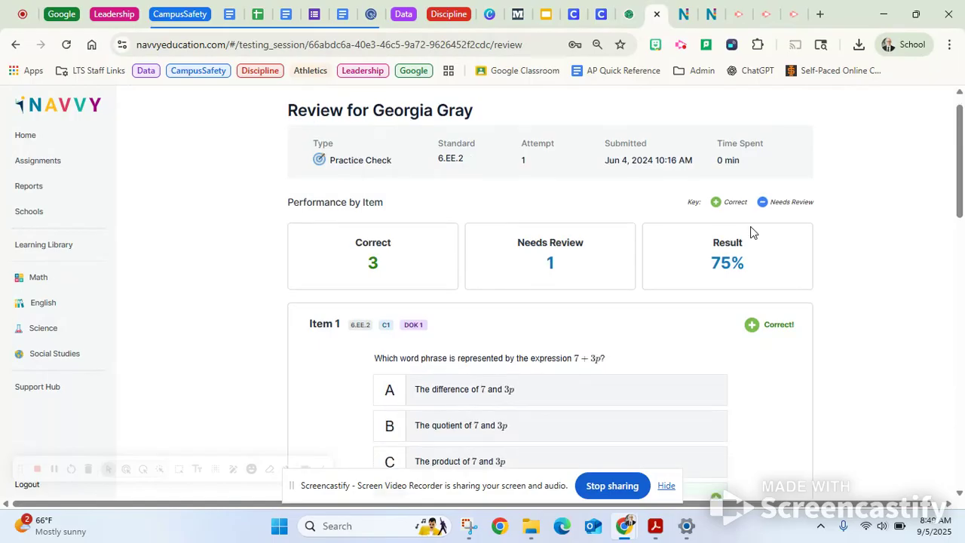
pyautogui.scroll(-5, 851, 285)
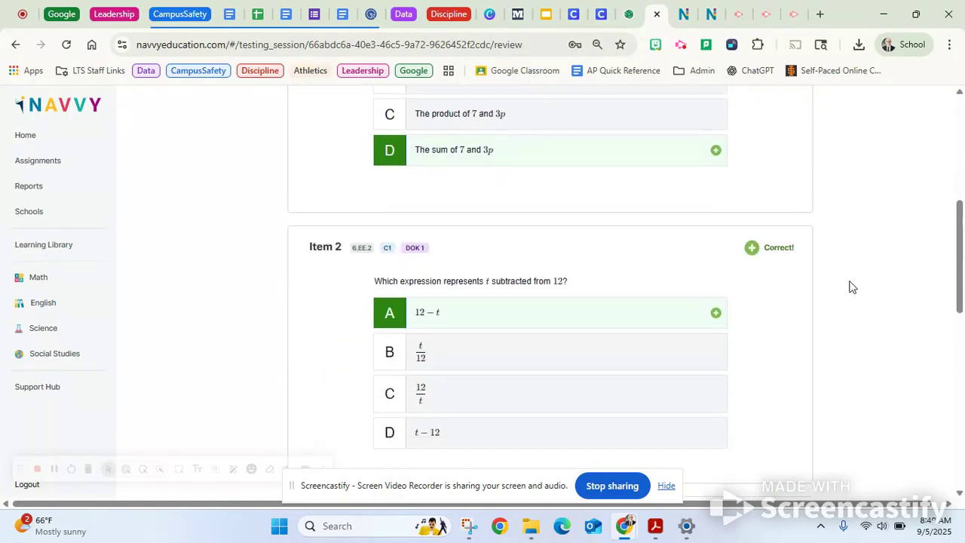
pyautogui.scroll(-5, 851, 286)
pyautogui.scroll(-2, 850, 286)
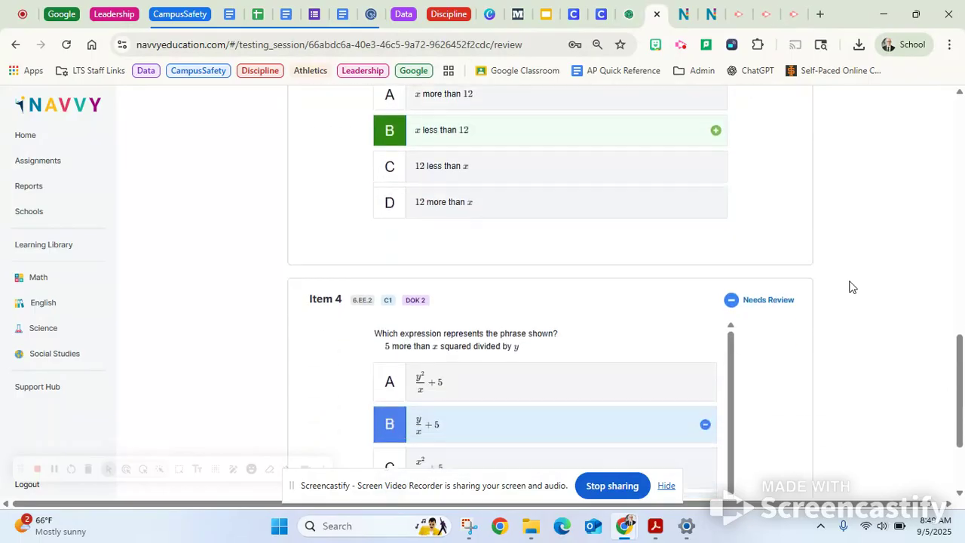
pyautogui.scroll(-2, 851, 286)
pyautogui.scroll(-1, 348, 336)
pyautogui.scroll(-1, 351, 350)
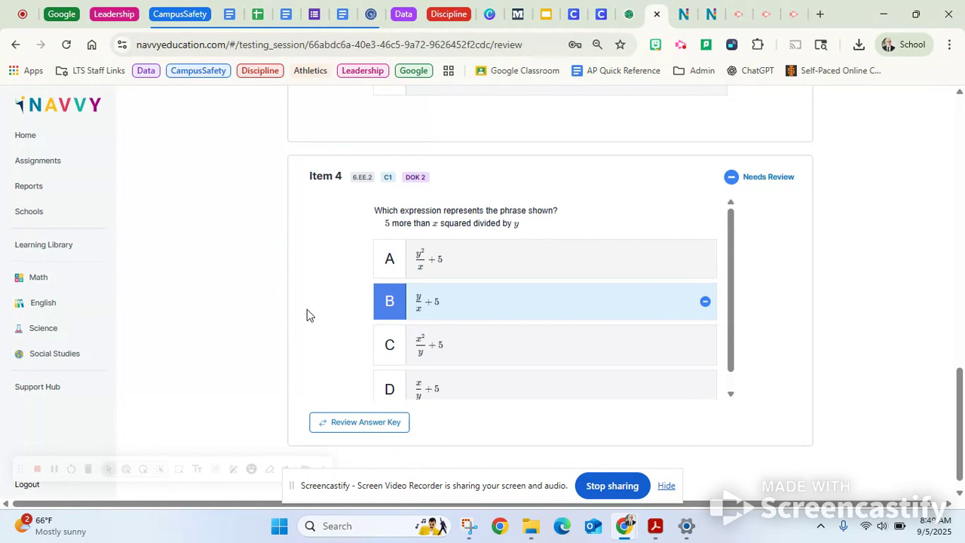
# Step: Leave the practice check review and go back through the student's progress page to the Roster By Standard report
pyautogui.scroll(7, 307, 315)
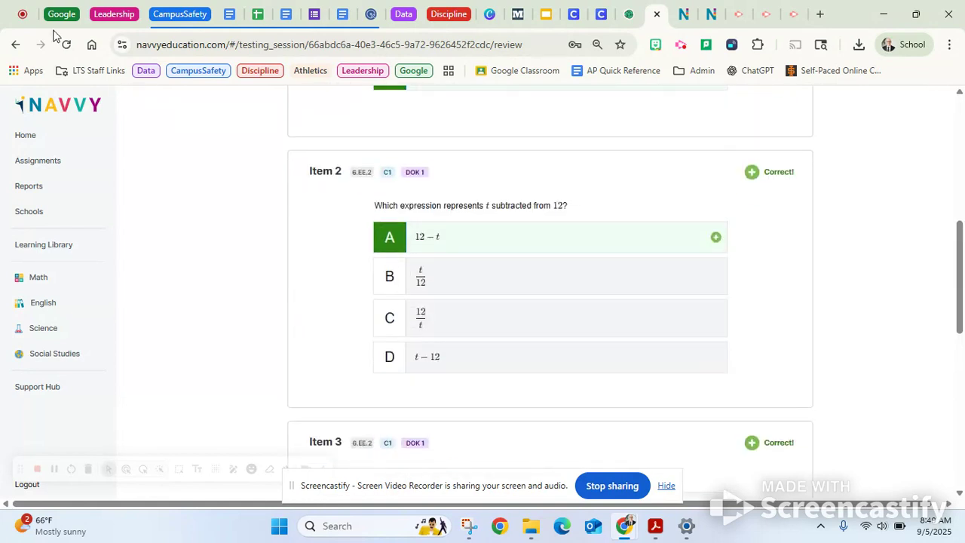
pyautogui.click(15, 46)
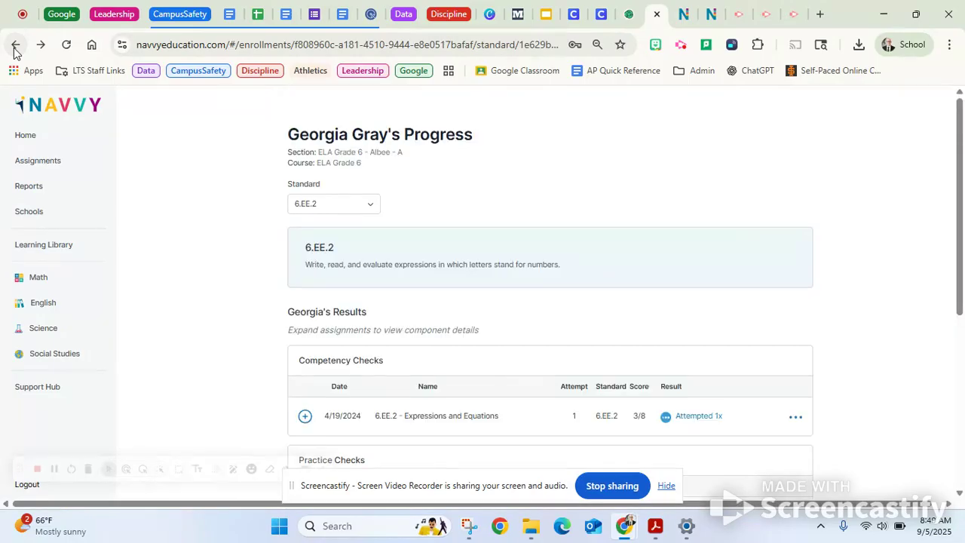
pyautogui.click(15, 47)
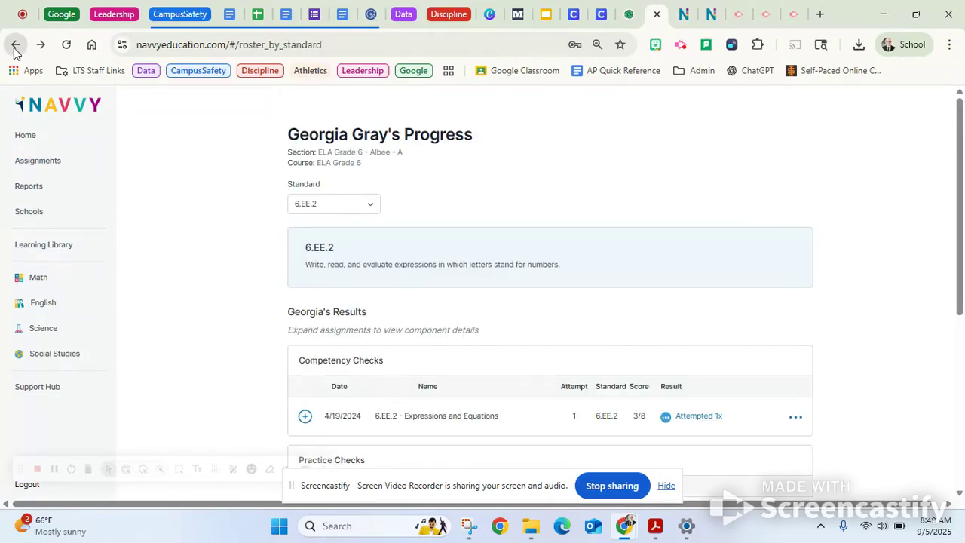